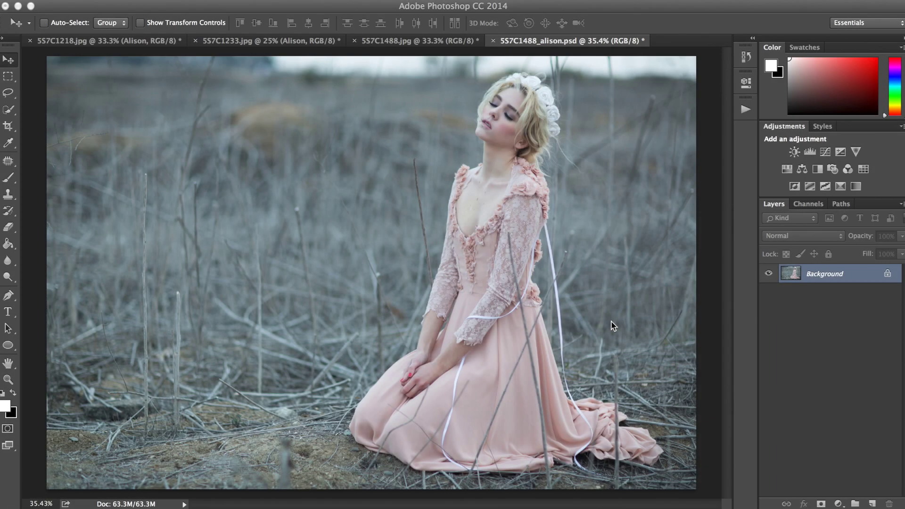
Play the Alison | Landscape action until it pauses at the Sunlight tip.
click(745, 110)
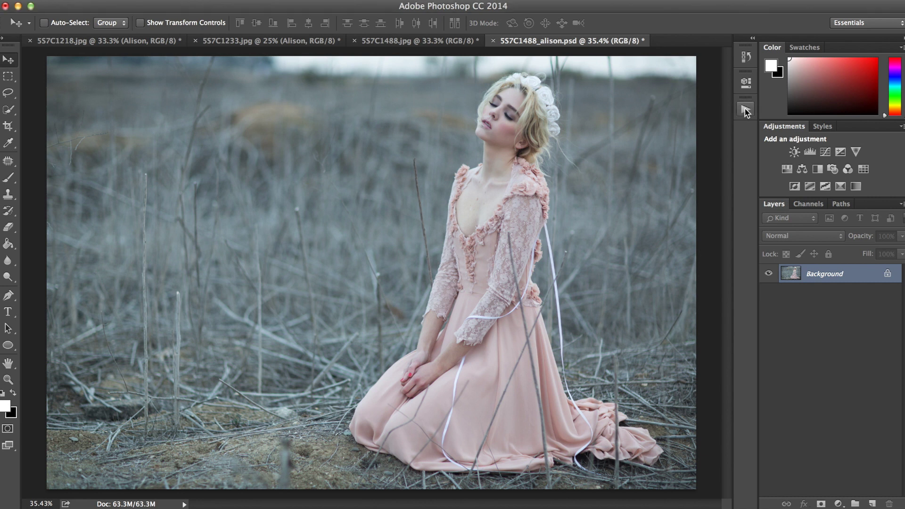
click(745, 110)
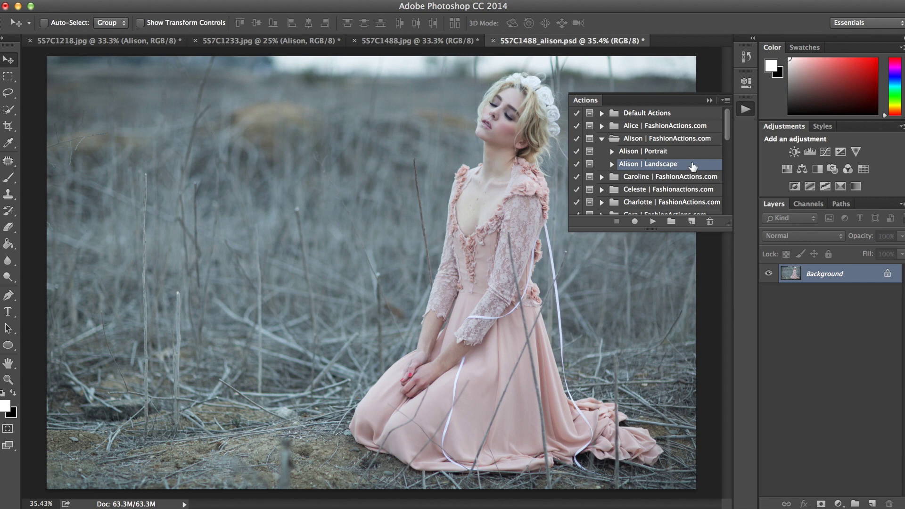
click(652, 222)
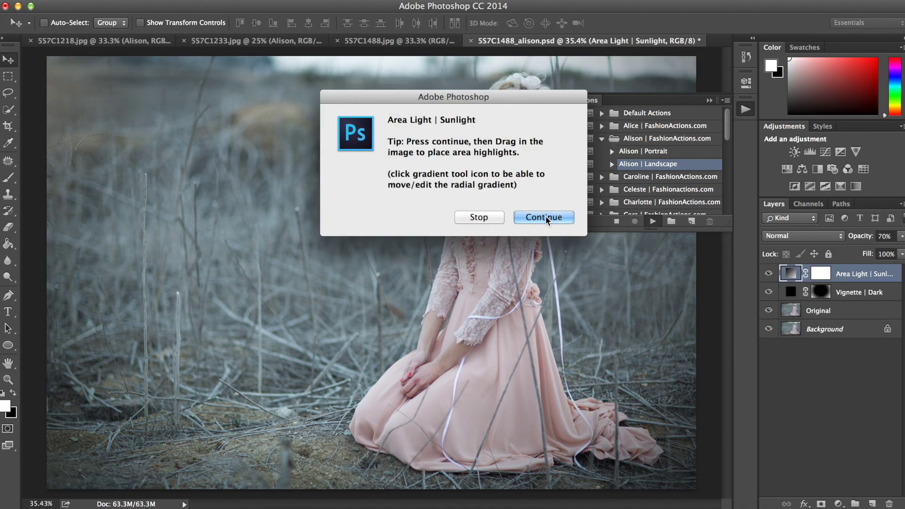
Continue past the Sunlight tip and place the radial sunlight glow toward the upper-left field.
click(544, 217)
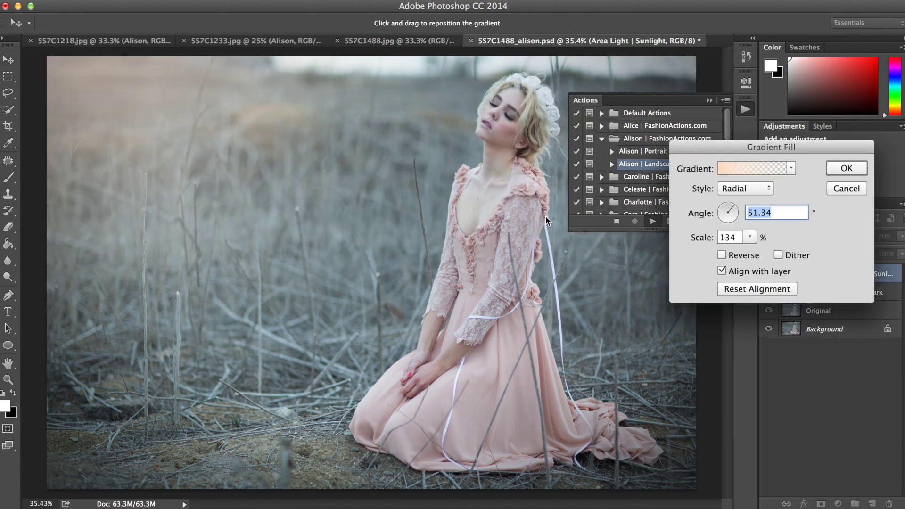
click(744, 109)
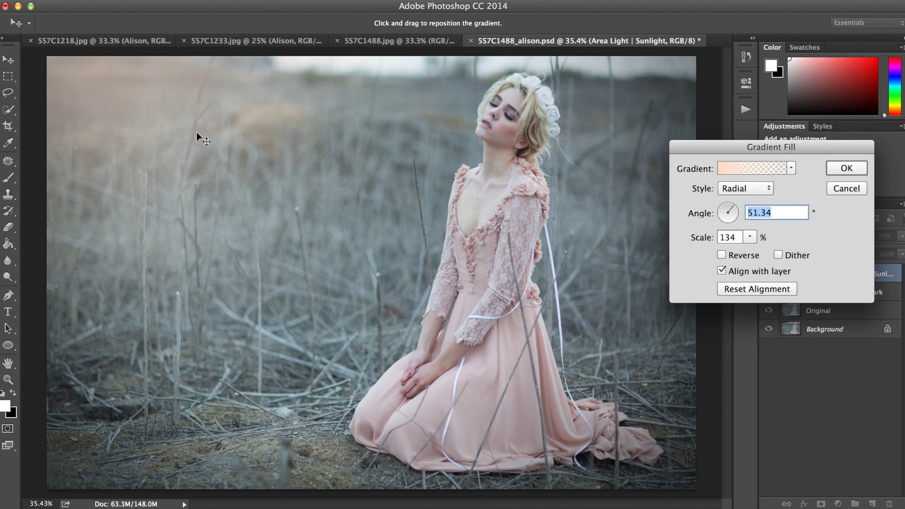
drag(137, 78, 250, 191)
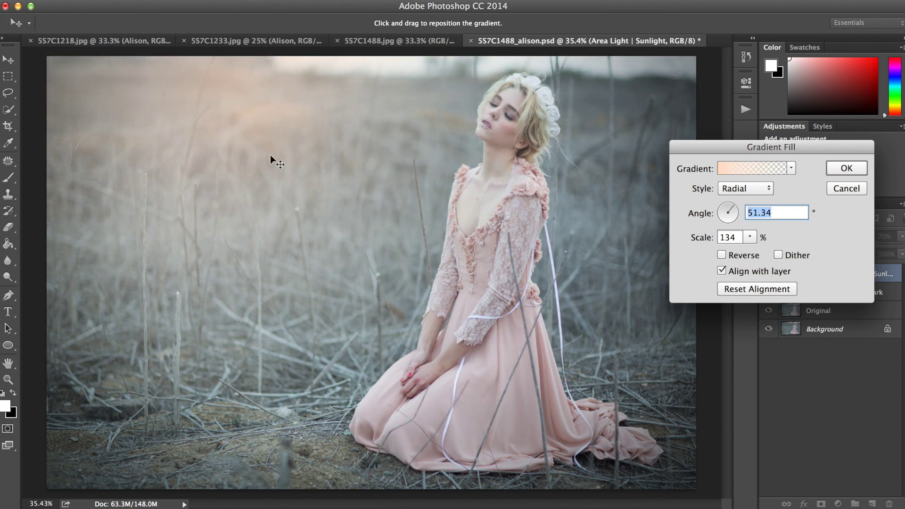
click(838, 168)
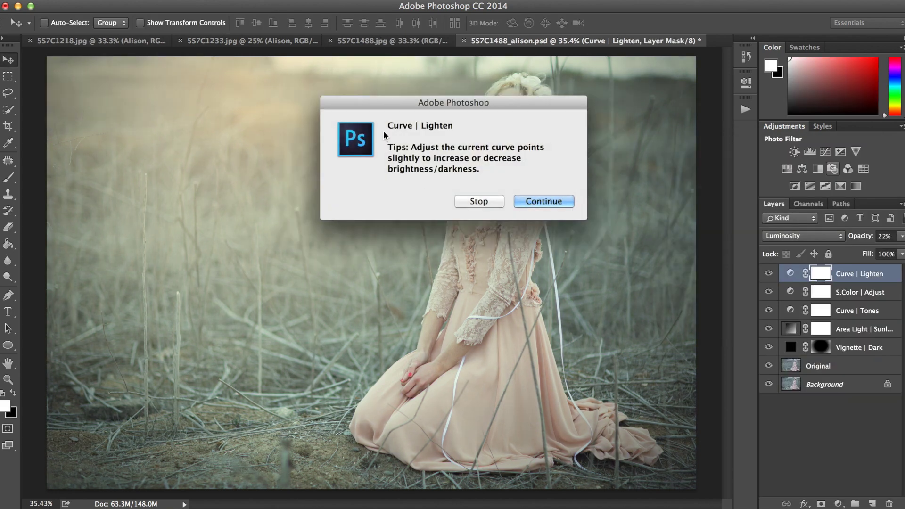
Raise the RGB curve's upper midtones to brighten the photo, slightly deepening the shadows.
click(554, 201)
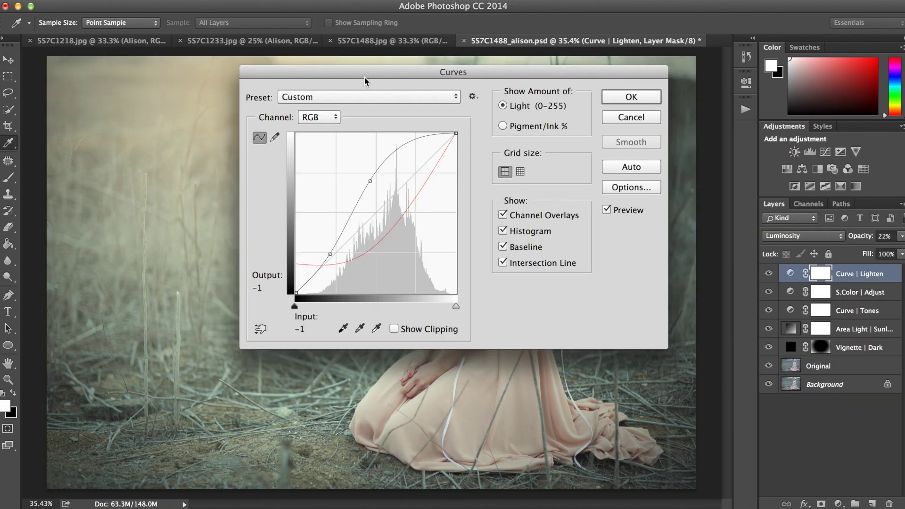
drag(349, 72, 699, 82)
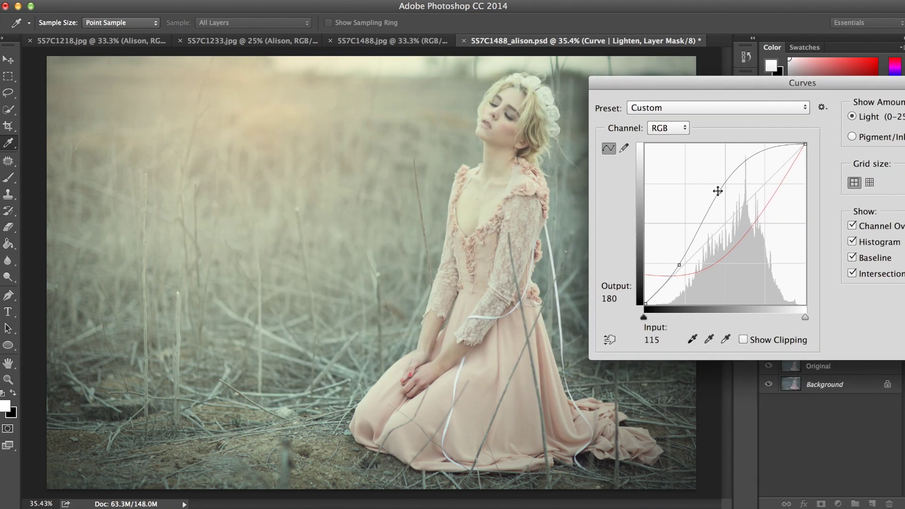
drag(717, 186, 746, 168)
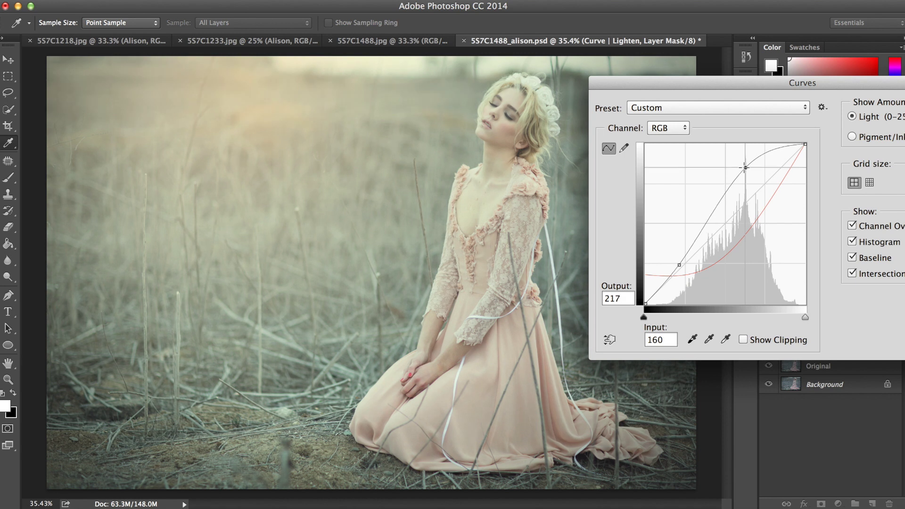
drag(680, 265, 683, 268)
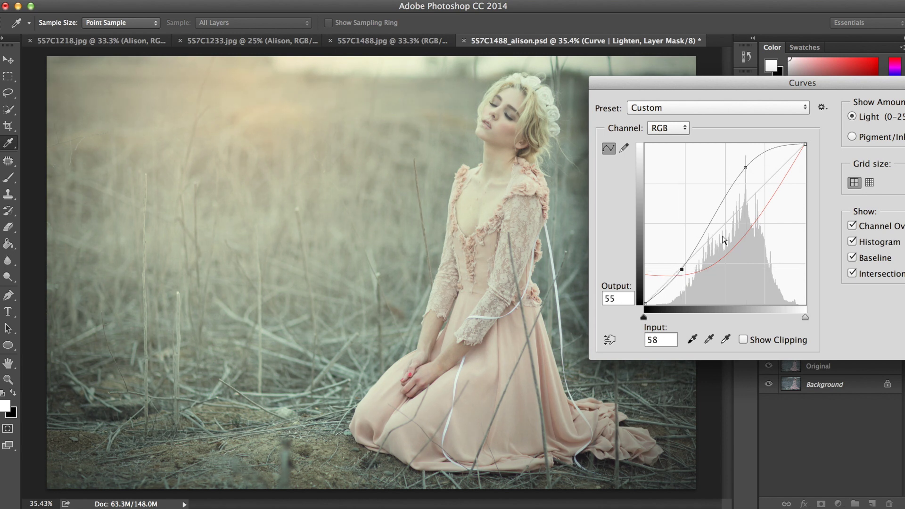
drag(684, 270, 686, 271)
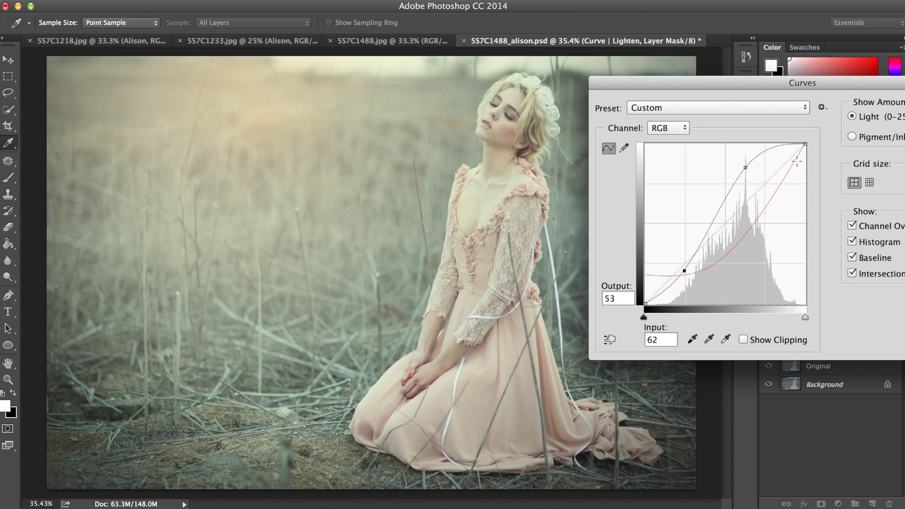
Lower the Red channel's midpoint to cool the image and accept the Curves.
click(669, 130)
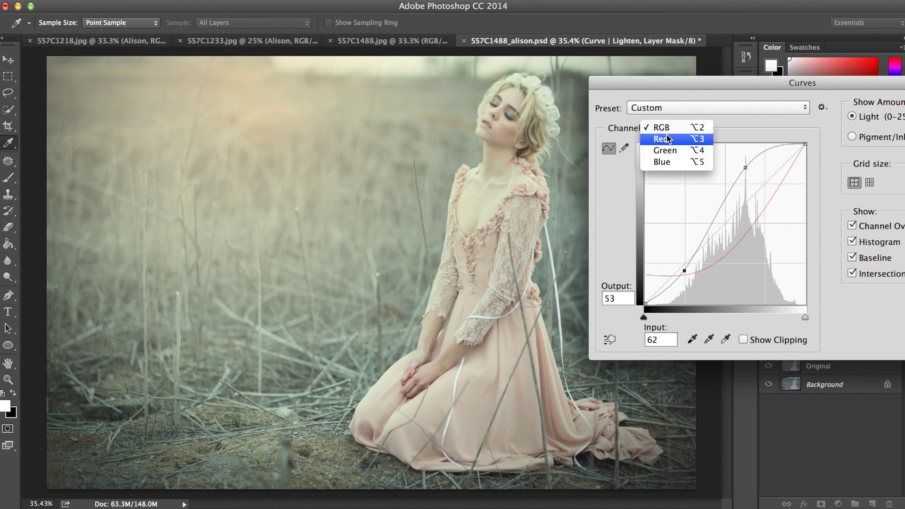
click(667, 139)
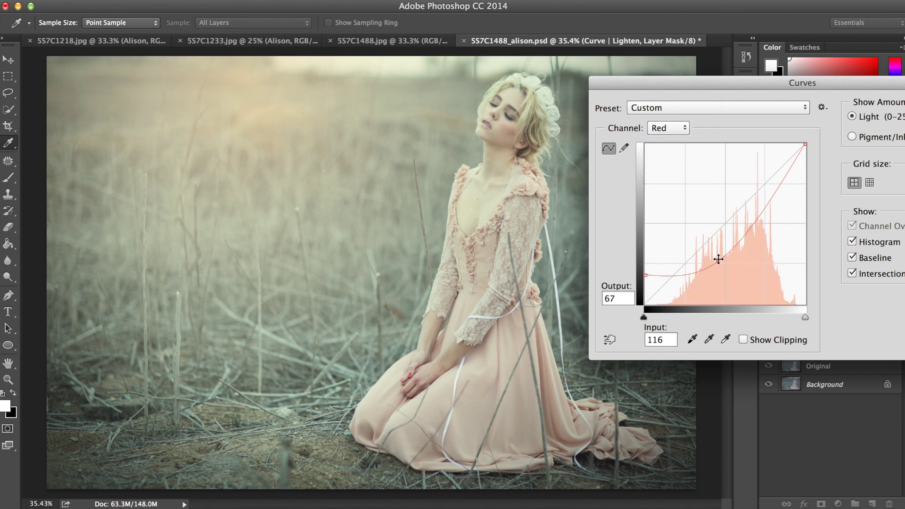
mouse_move(717, 259)
mouse_down()
mouse_move(710, 218)
mouse_move(728, 269)
mouse_move(726, 236)
mouse_move(724, 256)
mouse_up()
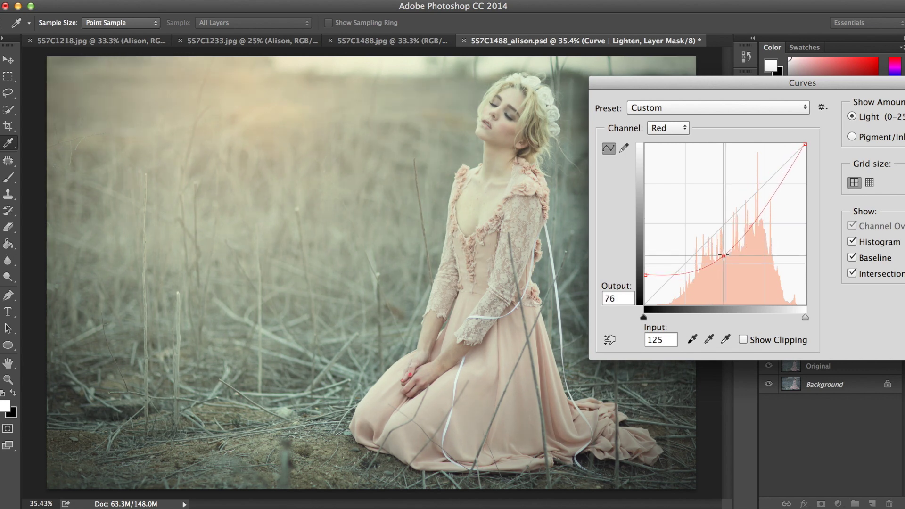
click(664, 127)
click(661, 128)
drag(752, 85, 582, 155)
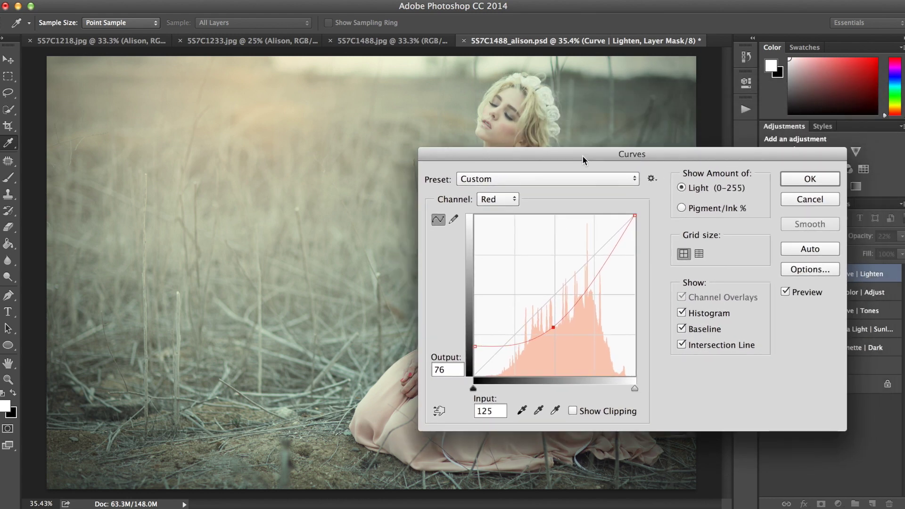
click(798, 179)
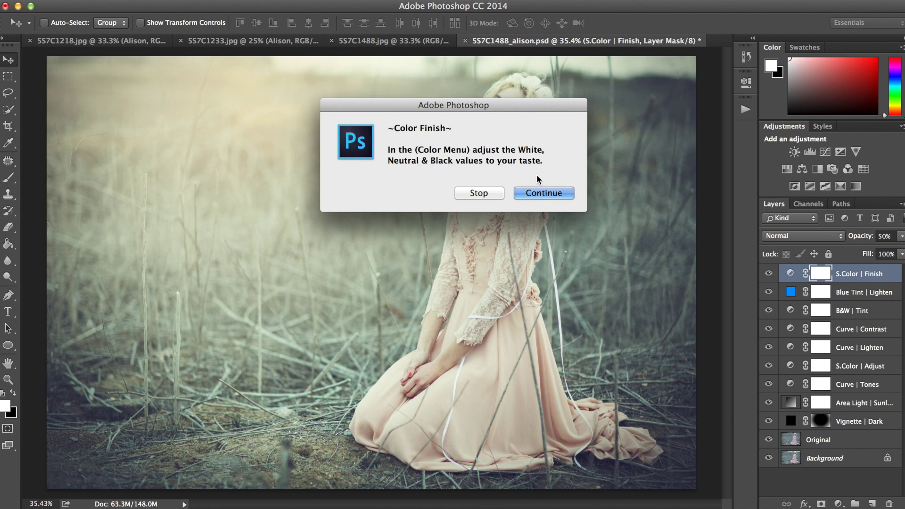
Set the Selective Color Whites to Cyan +9, Magenta +9, Yellow +18, Black +3.
click(543, 191)
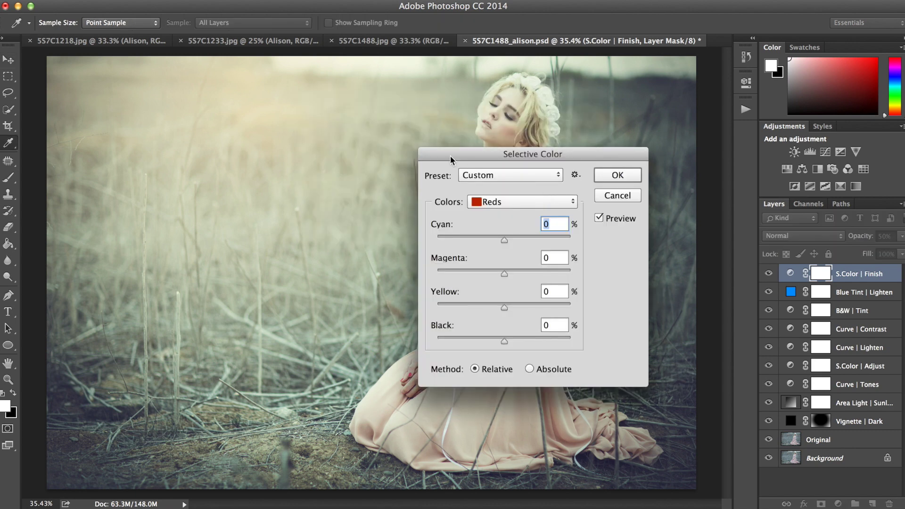
drag(451, 155, 692, 101)
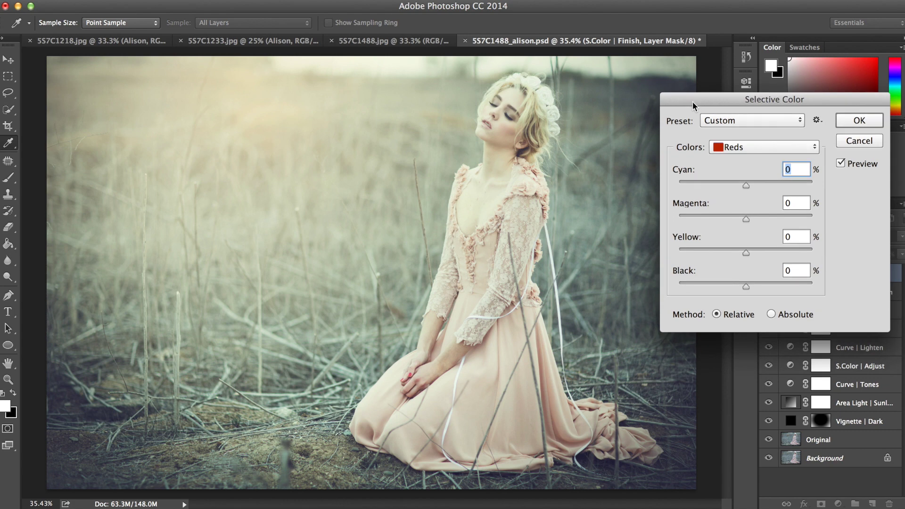
click(733, 148)
click(740, 213)
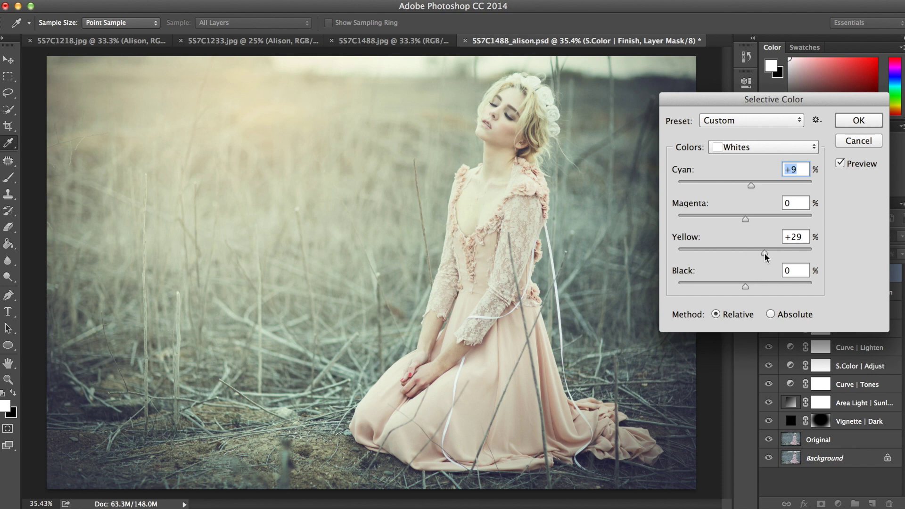
drag(765, 252, 680, 251)
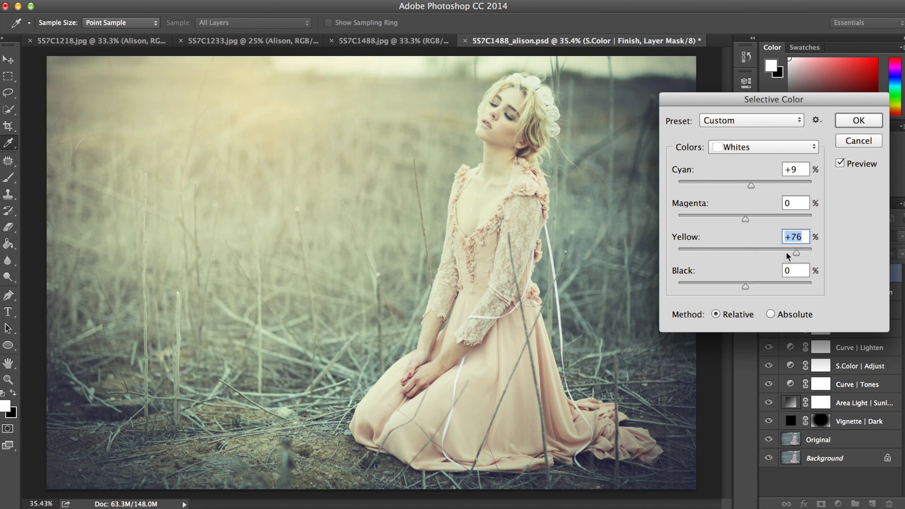
drag(766, 252, 758, 254)
mouse_move(748, 287)
mouse_down()
mouse_move(723, 286)
mouse_move(747, 287)
mouse_up()
mouse_move(746, 220)
mouse_down()
mouse_move(722, 219)
mouse_move(751, 220)
mouse_up()
click(750, 148)
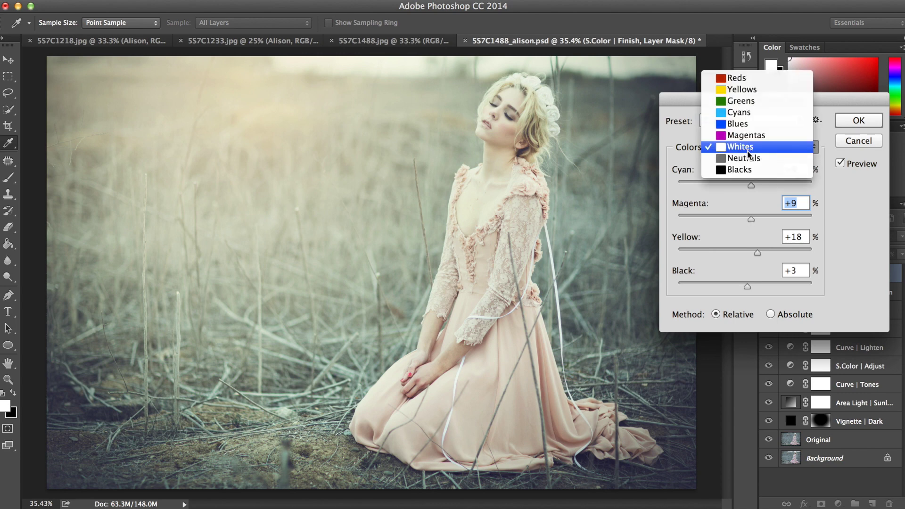
Set the Neutrals to Cyan -8, Magenta +9, Yellow -13, Black +12.
click(749, 158)
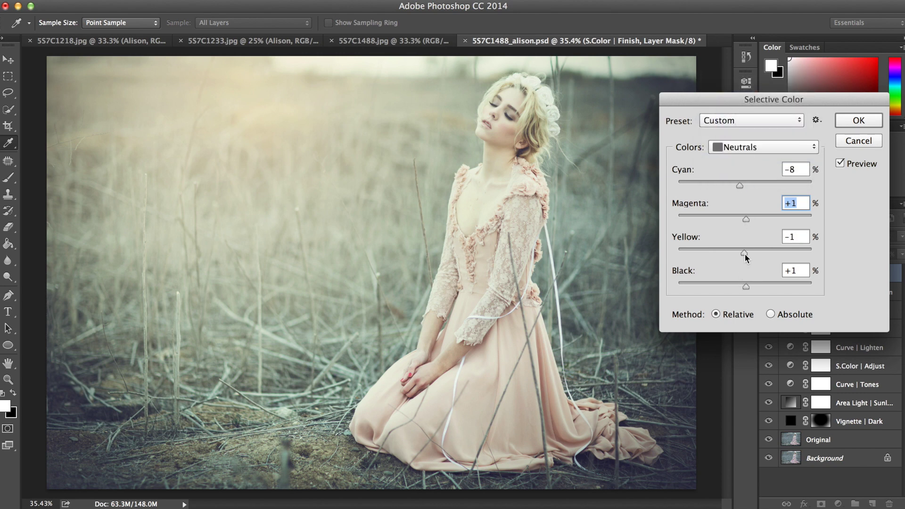
mouse_move(745, 285)
mouse_down()
mouse_move(730, 284)
mouse_move(762, 286)
mouse_move(752, 284)
mouse_up()
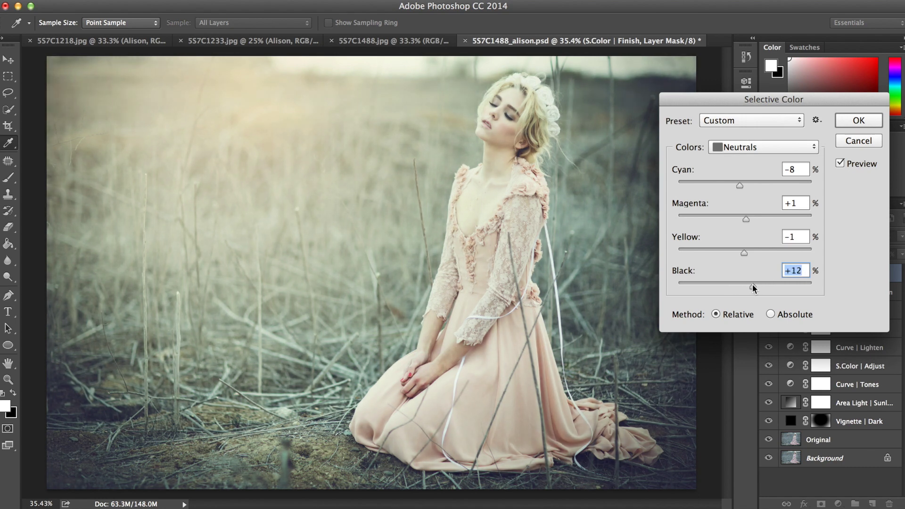
mouse_move(742, 251)
mouse_down()
mouse_move(761, 251)
mouse_move(737, 255)
mouse_up()
mouse_move(748, 216)
mouse_down()
mouse_move(760, 219)
mouse_move(751, 218)
mouse_up()
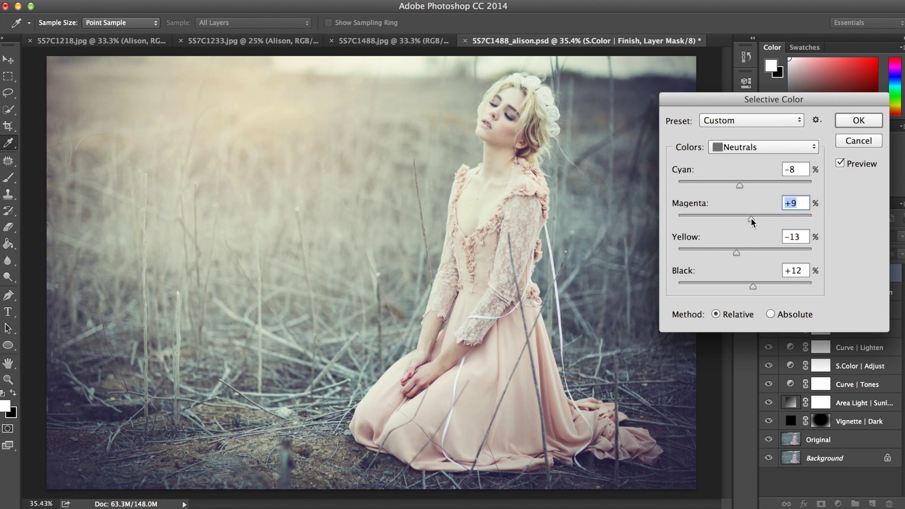
click(747, 150)
Set the Blacks to Cyan -4, Magenta +8, Yellow -29, Black +4 and apply.
click(749, 158)
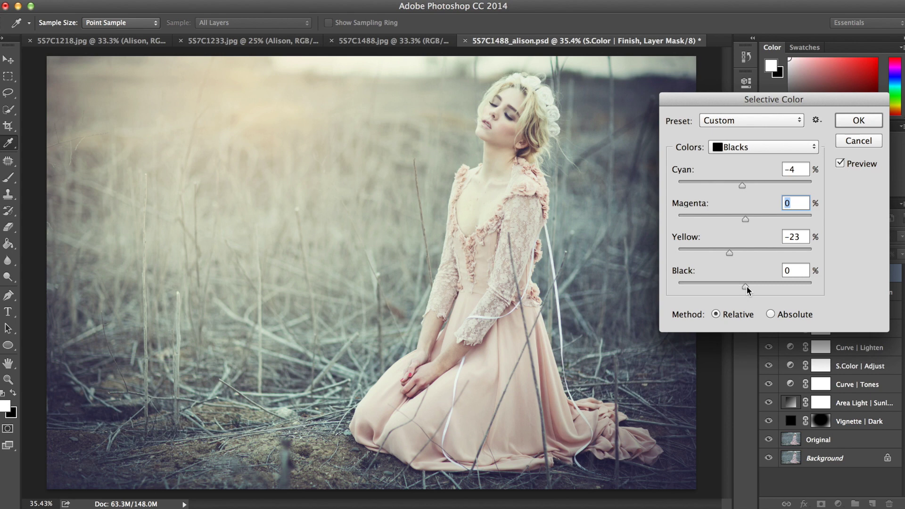
mouse_move(747, 287)
mouse_down()
mouse_move(712, 284)
mouse_move(760, 284)
mouse_move(748, 284)
mouse_up()
mouse_move(729, 253)
mouse_down()
mouse_move(754, 253)
mouse_move(725, 256)
mouse_up()
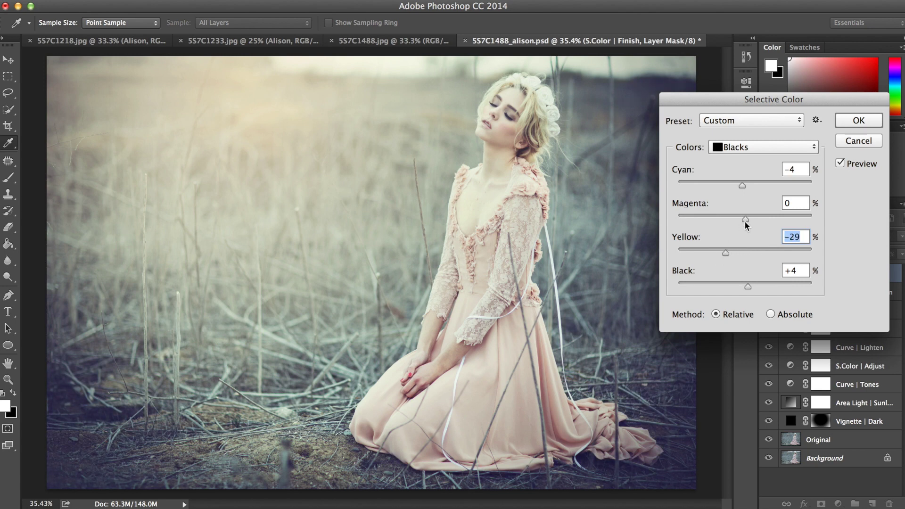
mouse_move(745, 221)
mouse_down()
mouse_move(735, 220)
mouse_move(759, 220)
mouse_move(751, 218)
mouse_up()
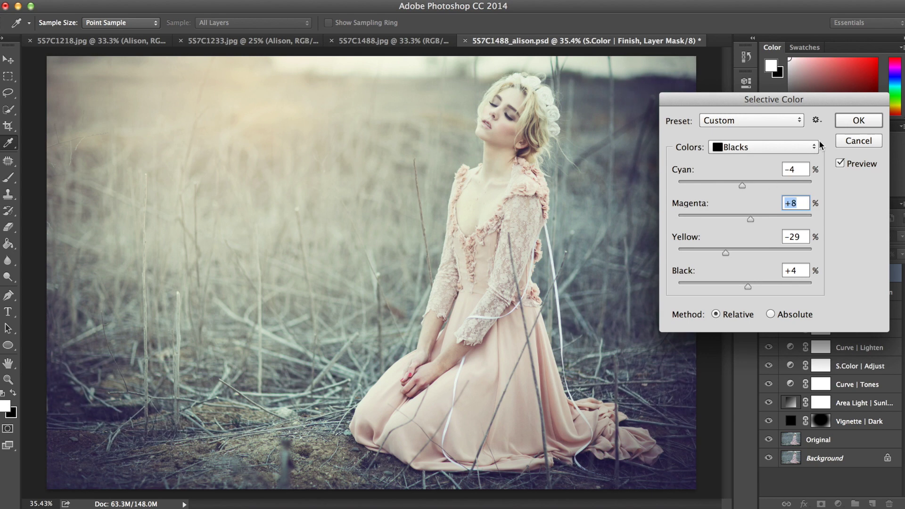
click(844, 120)
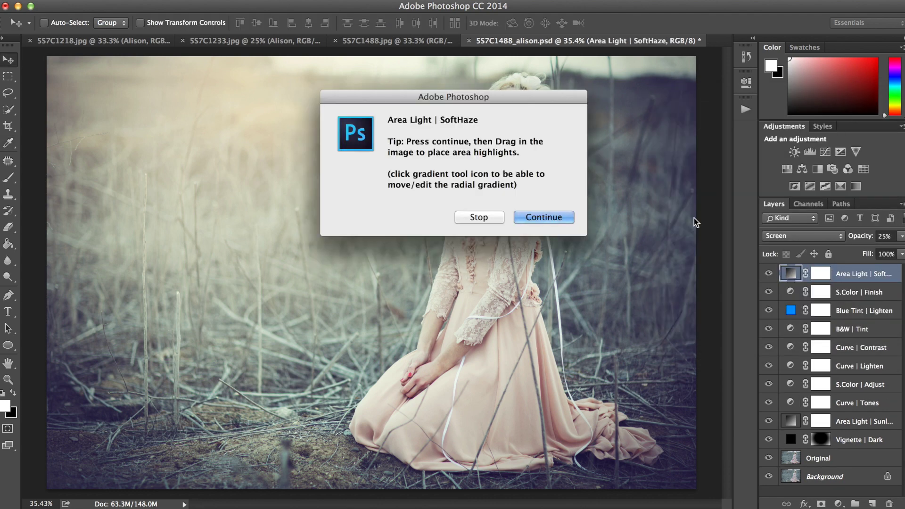
Continue past the SoftHaze tip and accept the Radial style gradient fill.
click(531, 218)
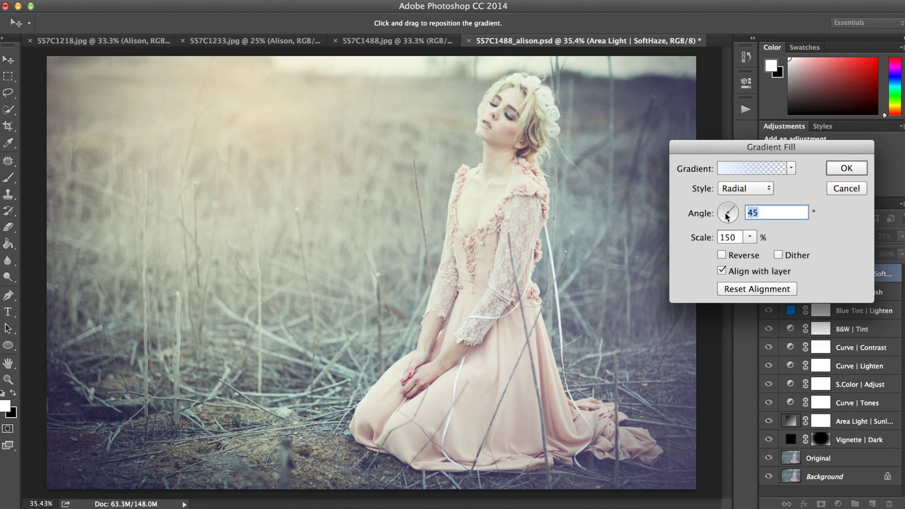
click(752, 188)
click(749, 188)
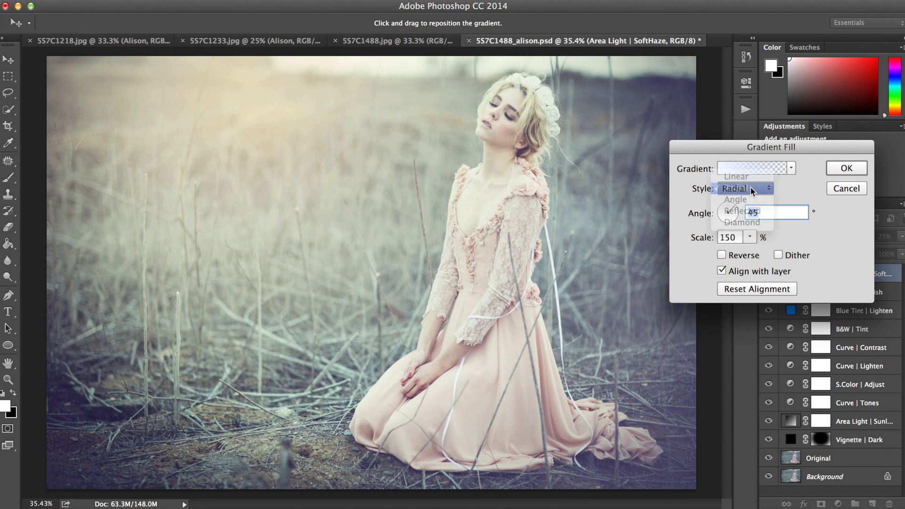
click(843, 170)
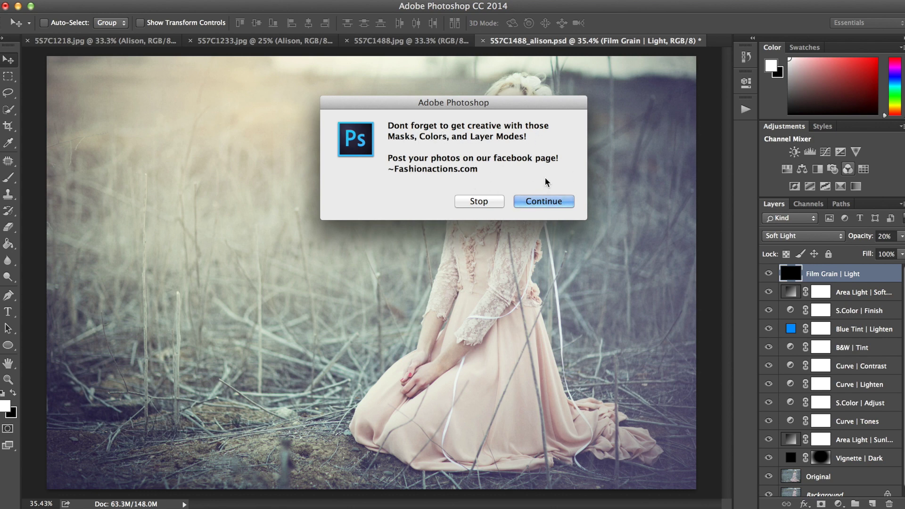
Continue the final message so the Film Grain | Light layer is filled with grain.
click(552, 201)
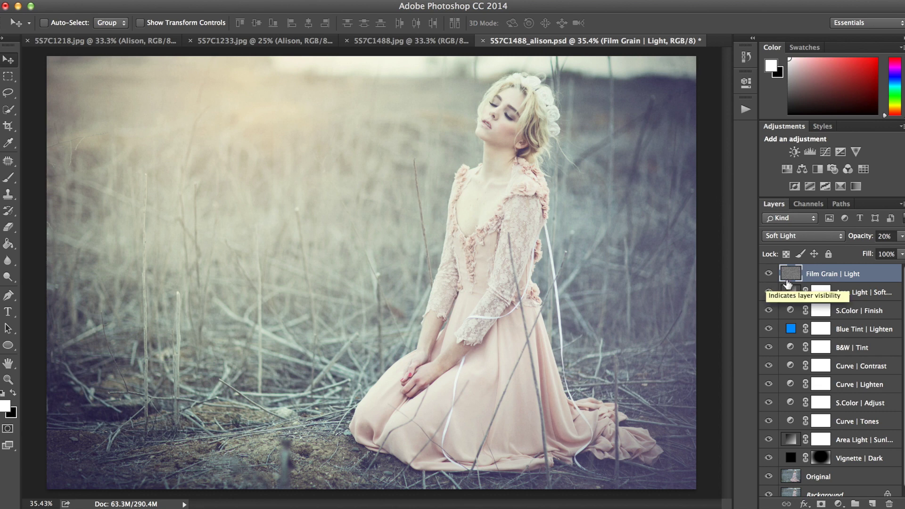
Compare the film grain, then lower the Area Light | SoftHaze layer's fill to 53%.
click(768, 277)
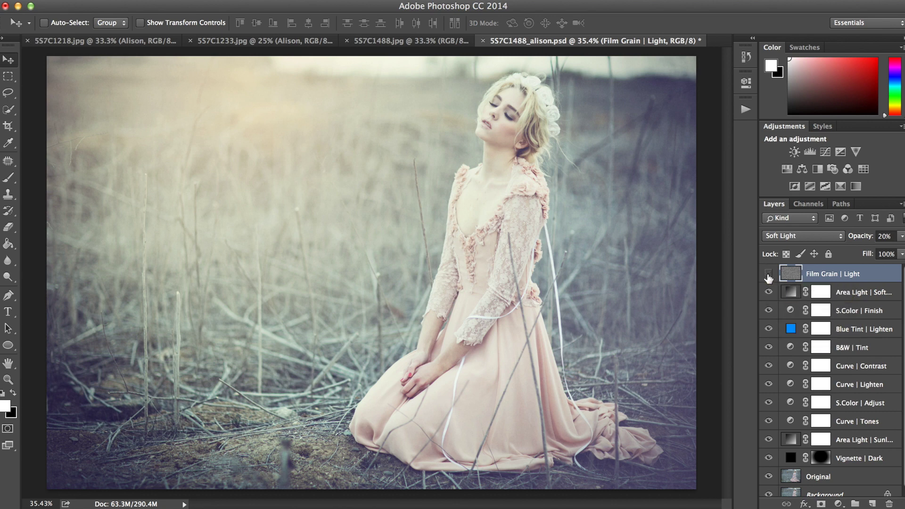
click(769, 277)
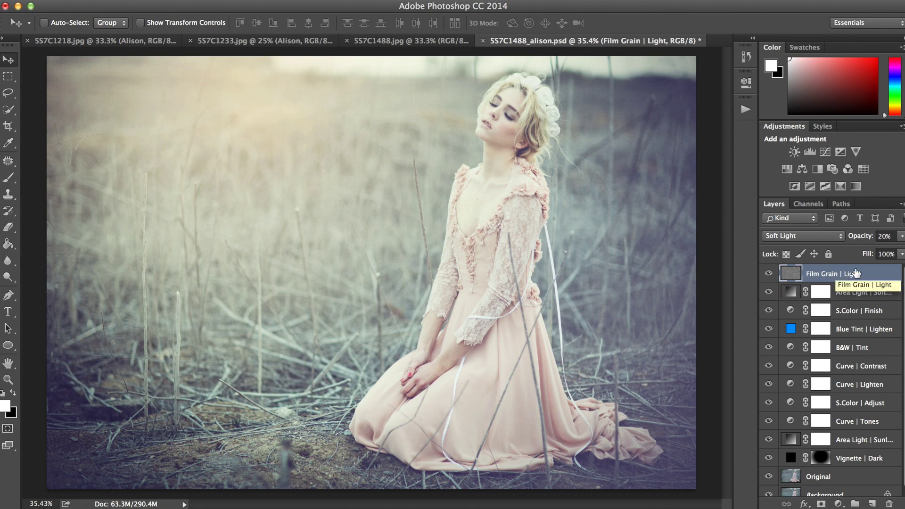
click(830, 295)
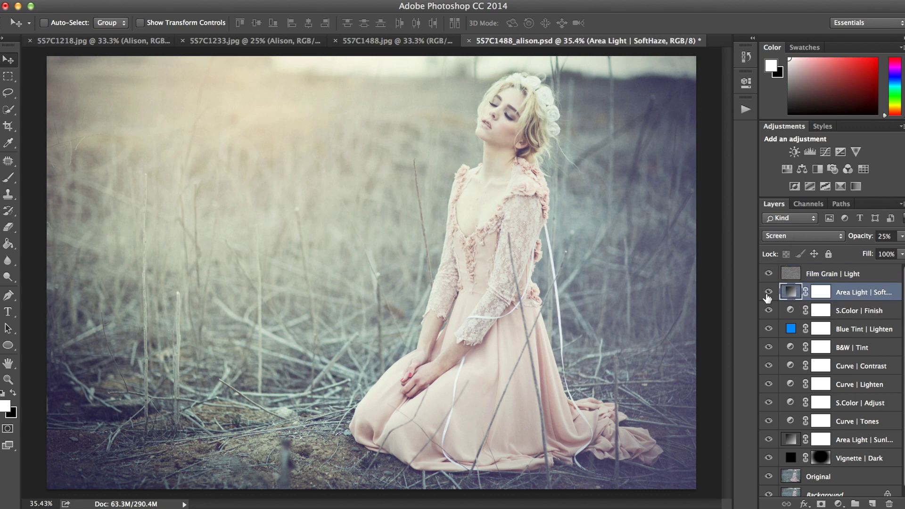
click(768, 293)
click(769, 294)
click(769, 293)
click(902, 254)
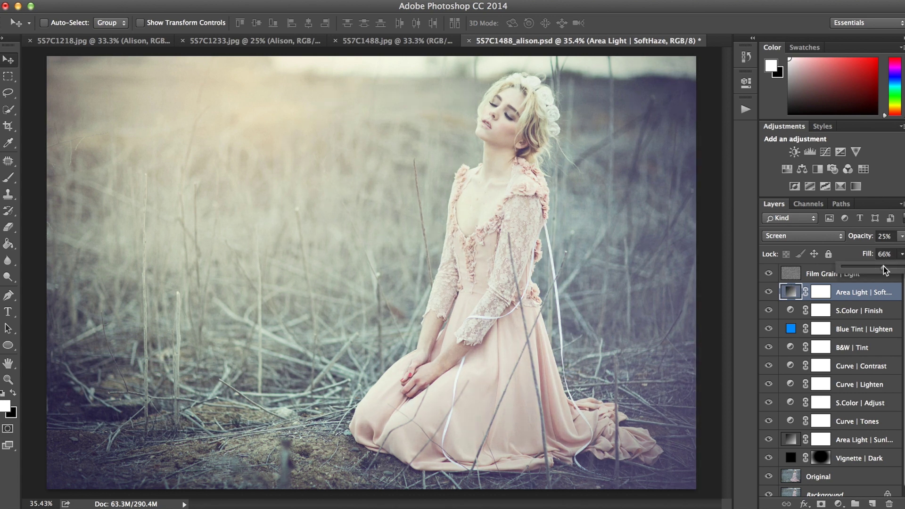
drag(885, 270, 876, 270)
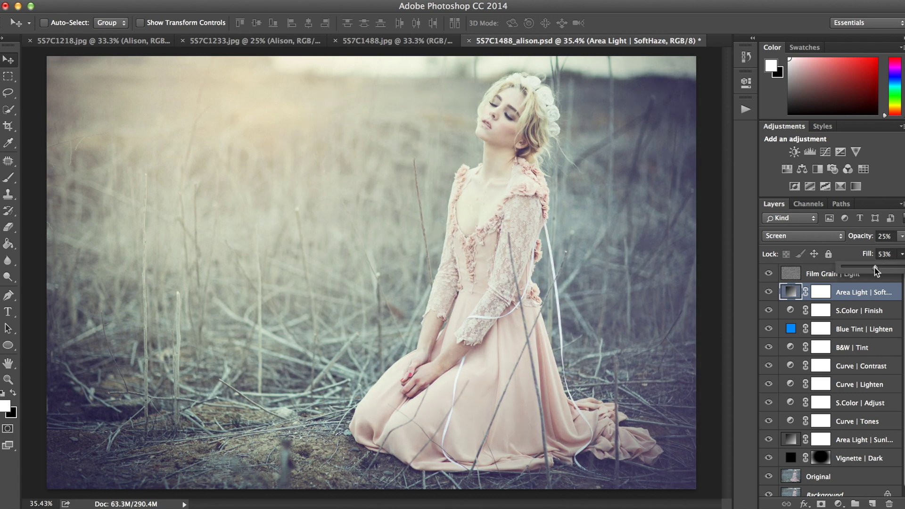
click(861, 329)
Toggle the S.Color | Finish layer off and on to compare tones.
click(786, 317)
click(768, 311)
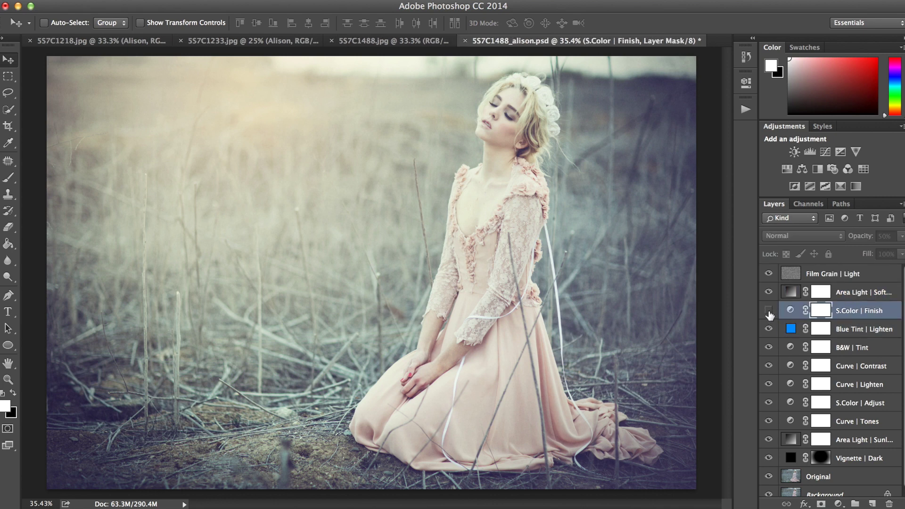
click(769, 312)
click(769, 312)
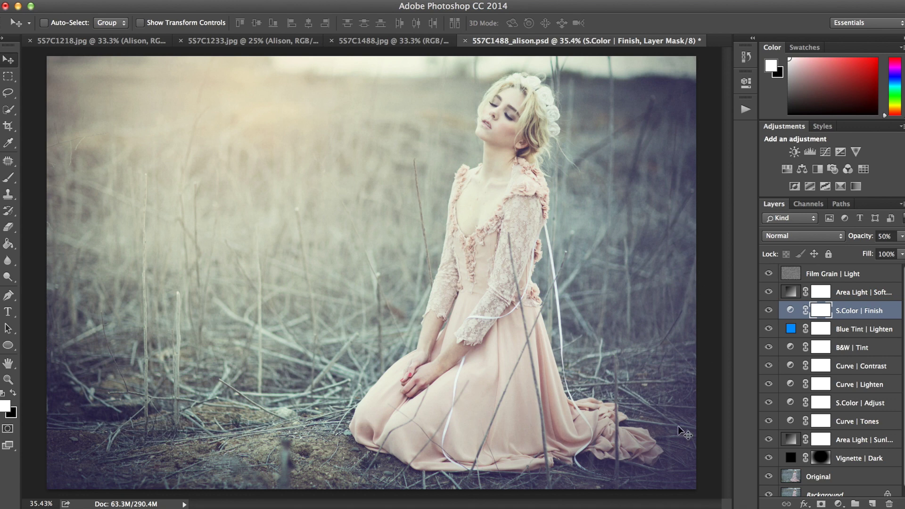
click(769, 312)
click(769, 312)
Compare the Area Light | Sunlight glow, then drop its fill to 43%.
click(862, 446)
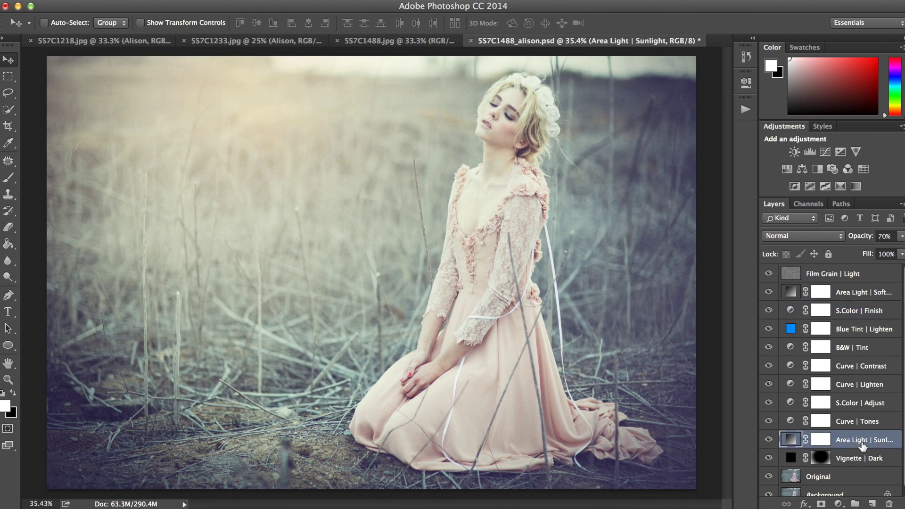
click(769, 440)
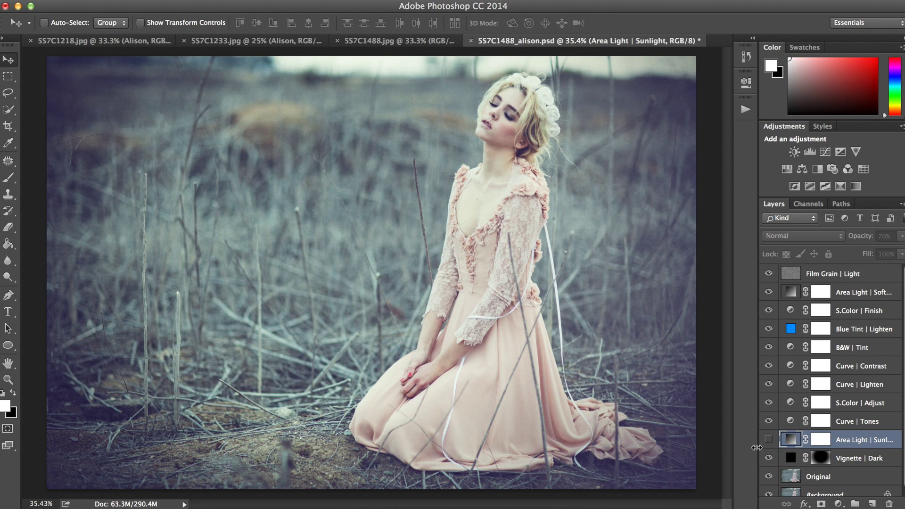
click(769, 440)
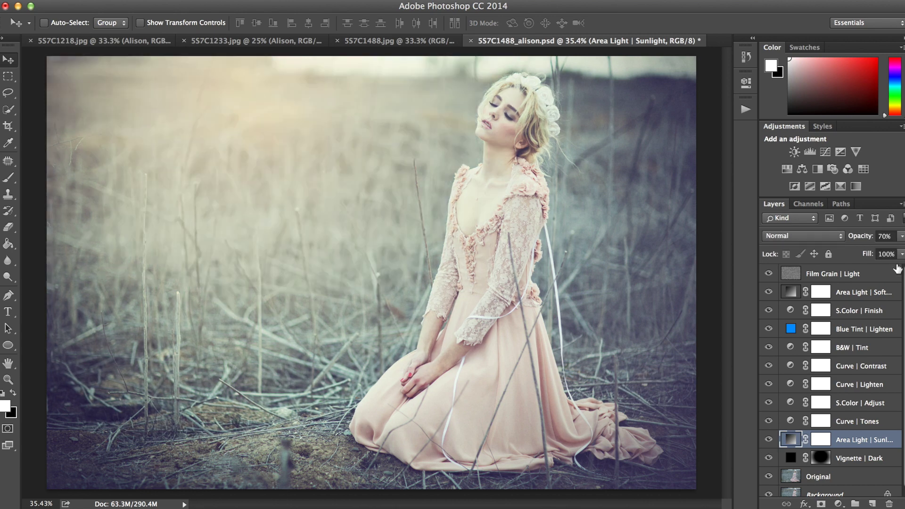
click(902, 254)
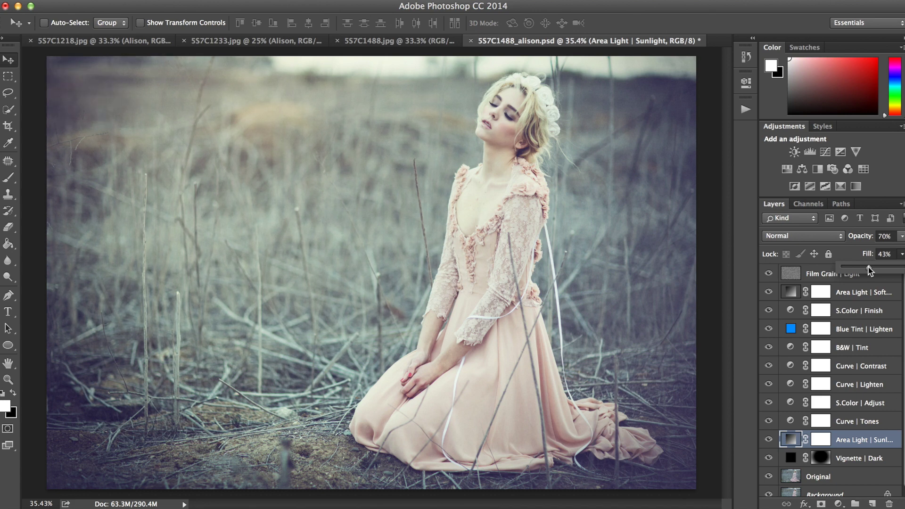
drag(870, 271, 870, 270)
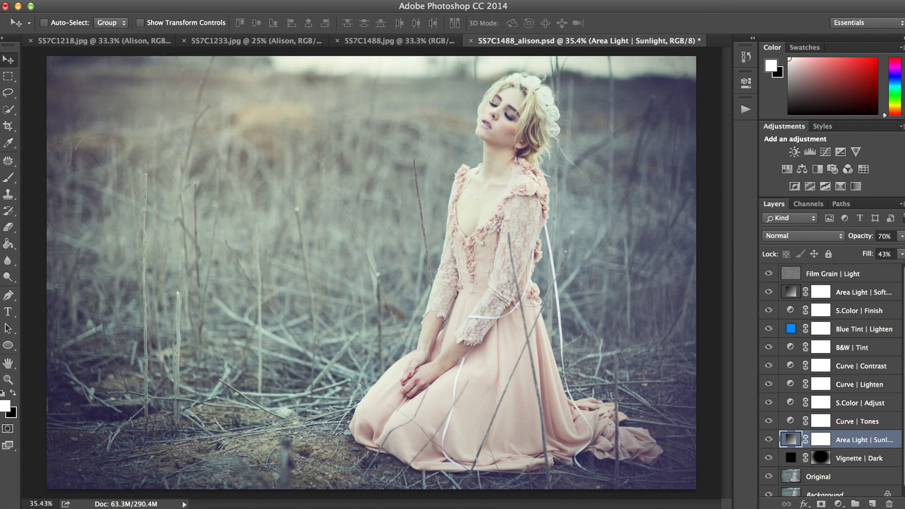
Target the Area Light | Sunlight layer mask and set up a black brush at 17% opacity.
click(821, 442)
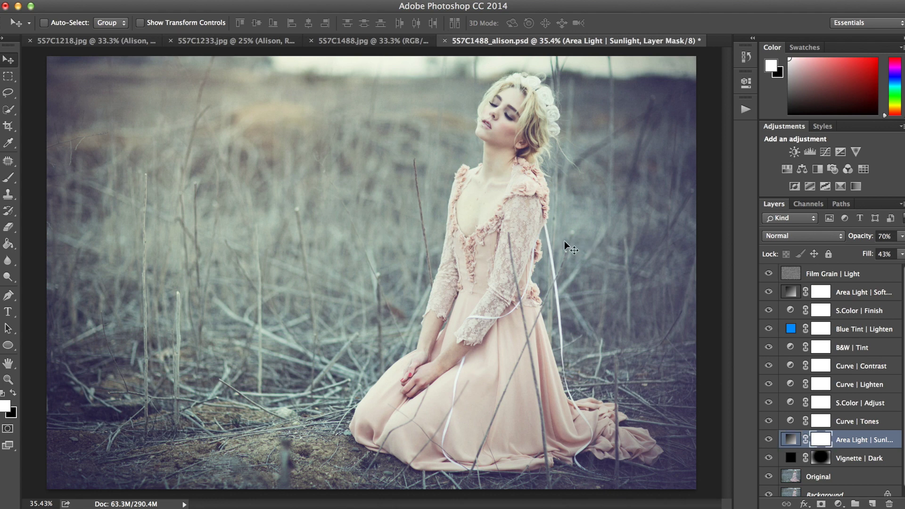
click(13, 393)
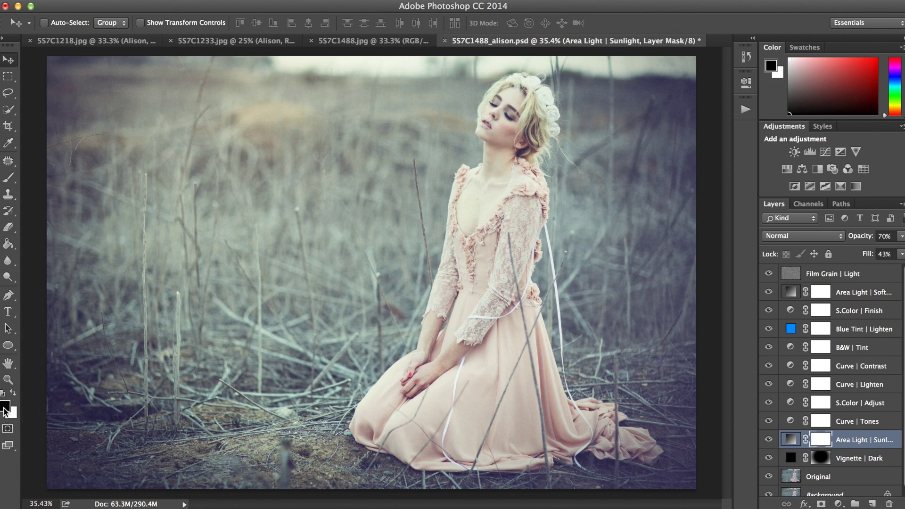
click(9, 177)
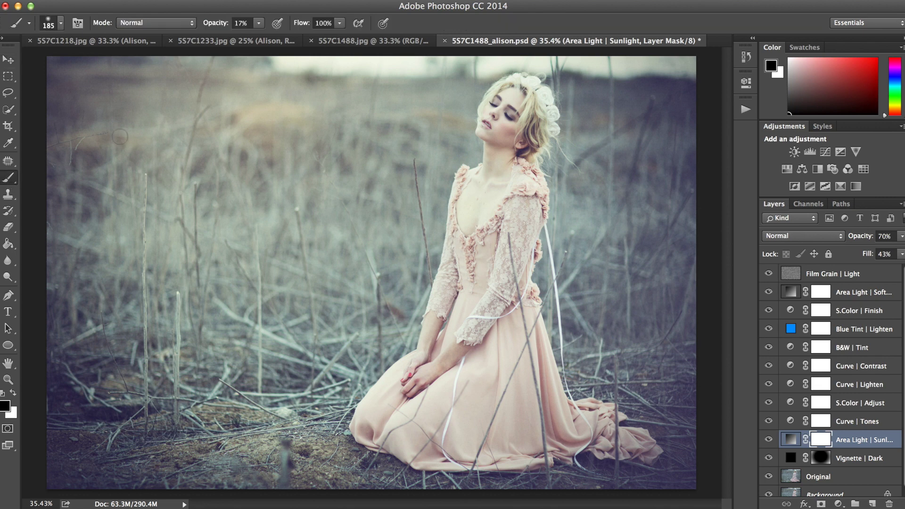
click(260, 23)
click(261, 23)
Zoom to 100% on the woman and brush soft black over her face and hair.
key(super+equal)
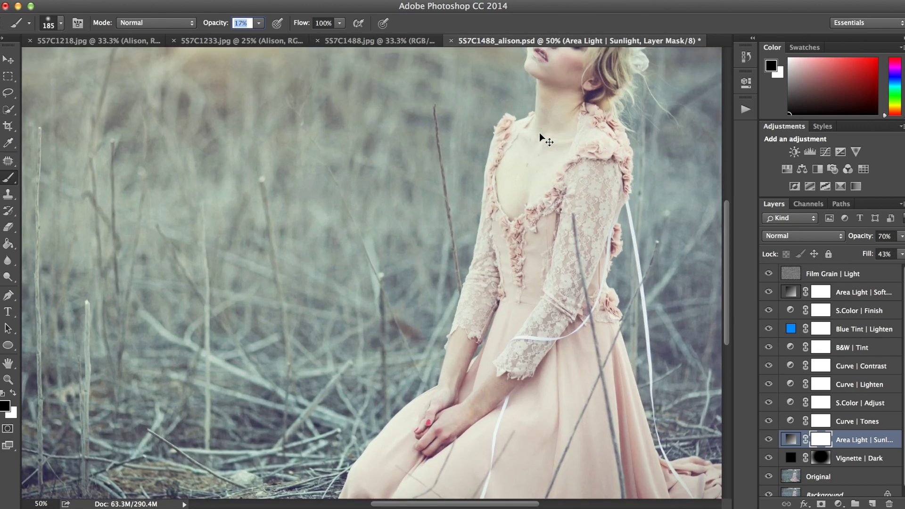
key(super+equal)
key(super+equal)
scroll(547, 104, up, 10)
scroll(547, 105, right, 5)
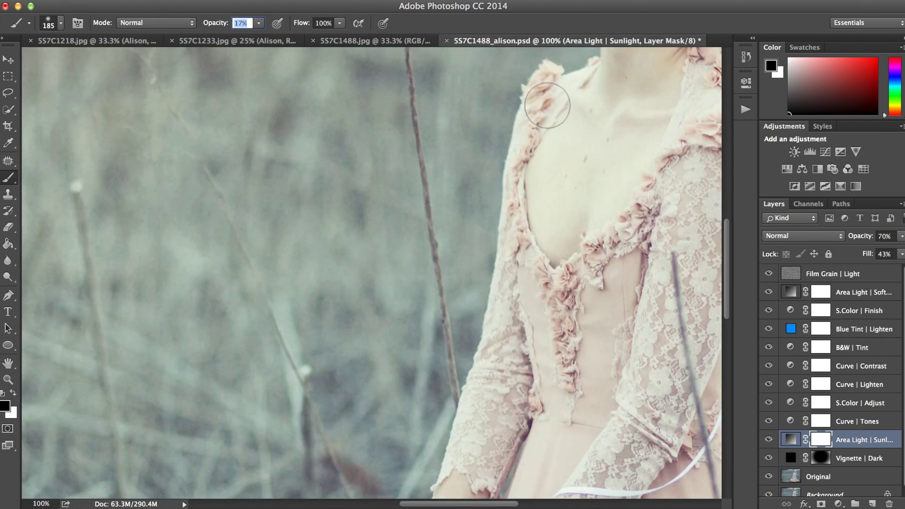
scroll(547, 105, down, 3)
scroll(547, 105, right, 4)
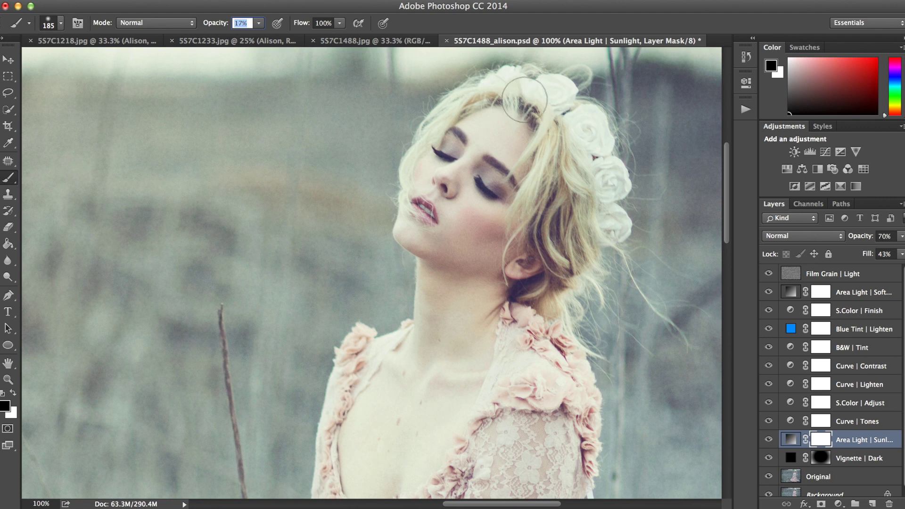
key(Return)
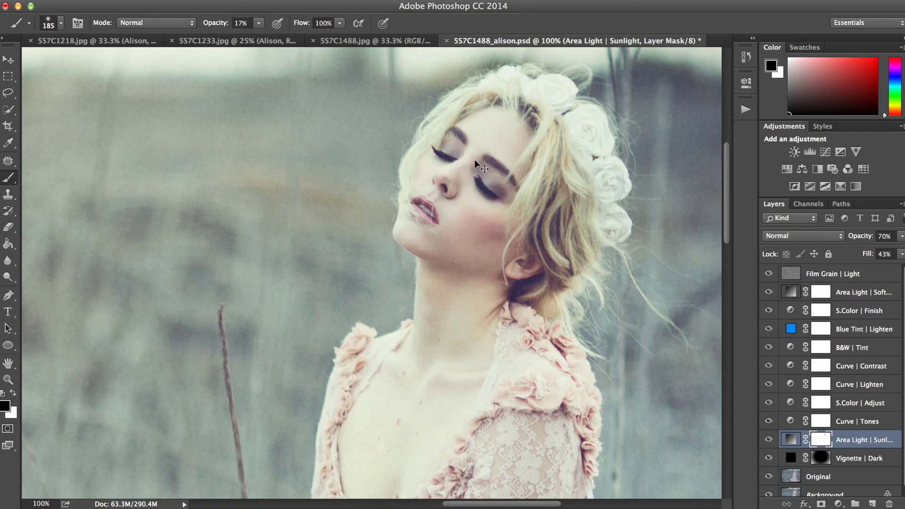
key(super+minus)
key(super+minus)
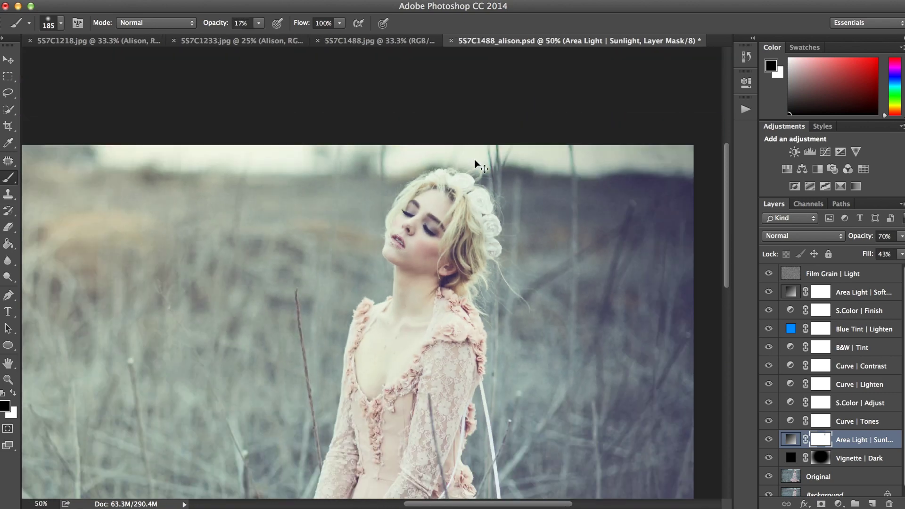
key(super+minus)
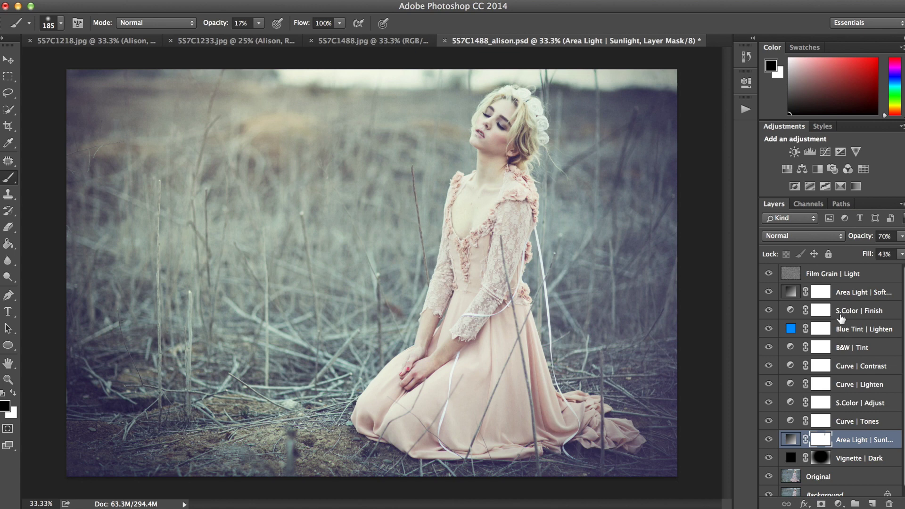
Create a new layer group above Film Grain | Light and name it Alison.
click(858, 278)
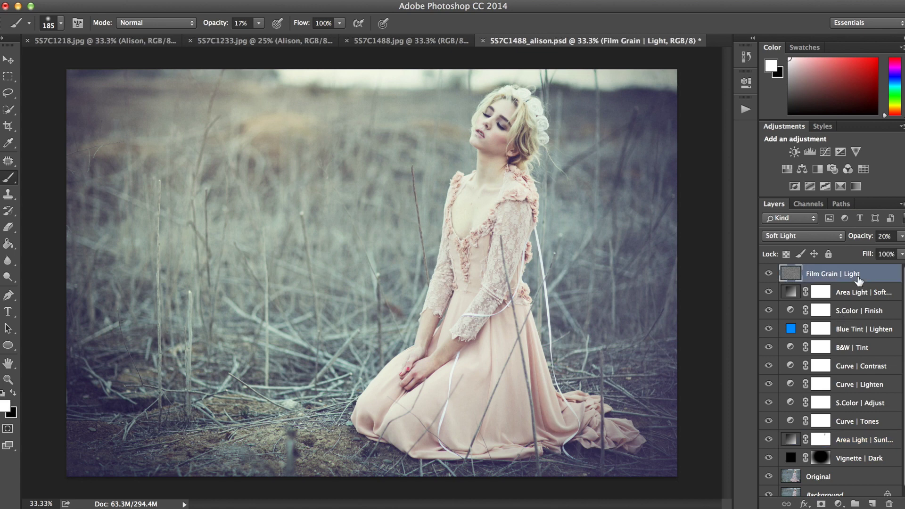
click(855, 504)
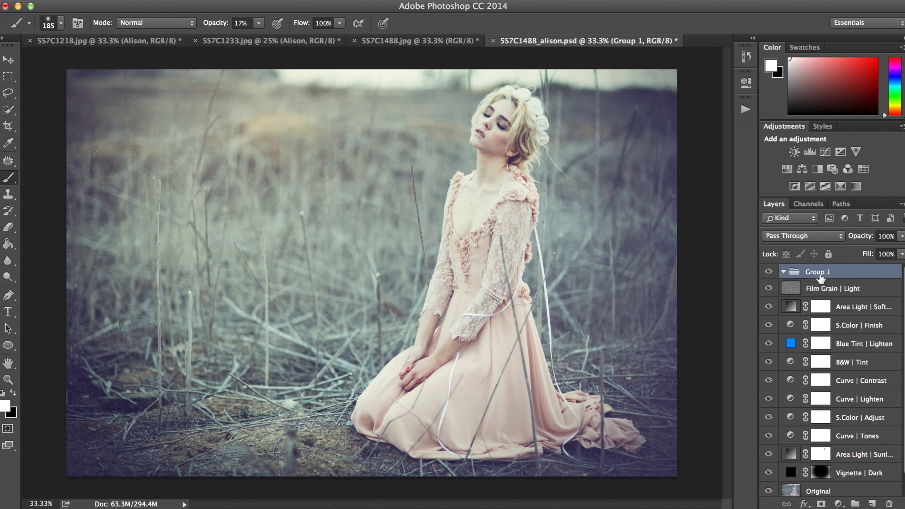
double_click(820, 273)
text(Alison)
click(858, 292)
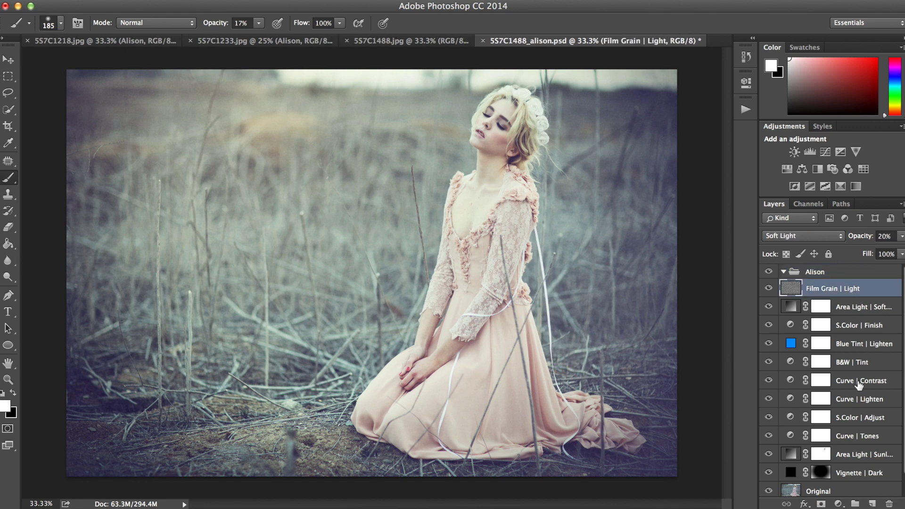
Move the grading layers from Film Grain | Light to Vignette | Dark into the Alison group.
scroll(859, 386, down, 1)
shift+click(845, 450)
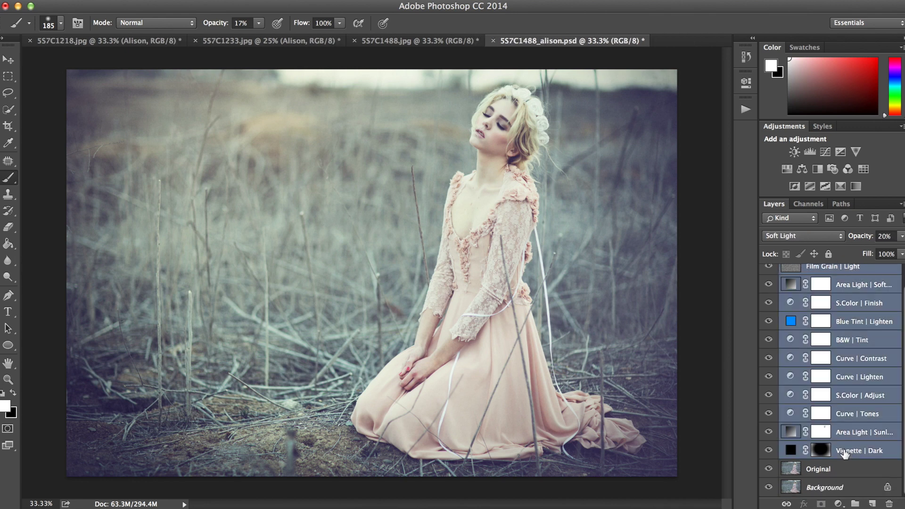
scroll(842, 271, up, 1)
drag(834, 285, 815, 271)
click(784, 273)
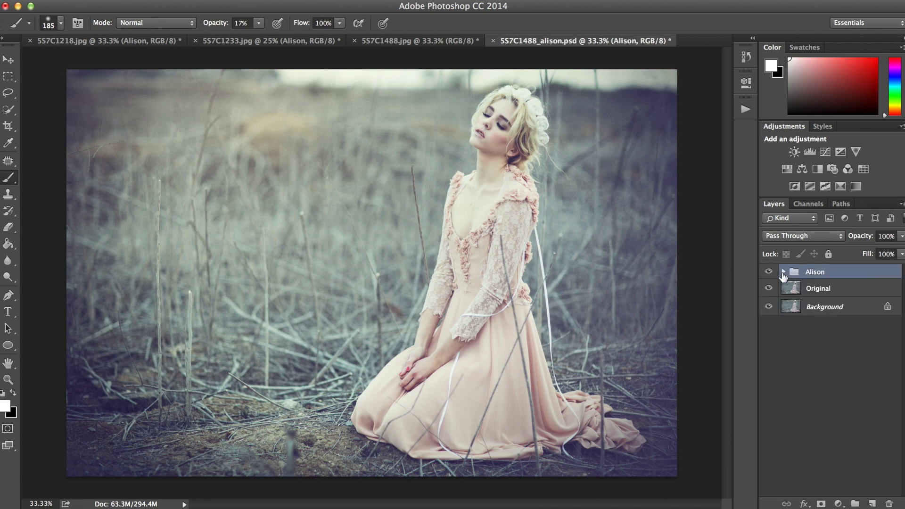
click(768, 274)
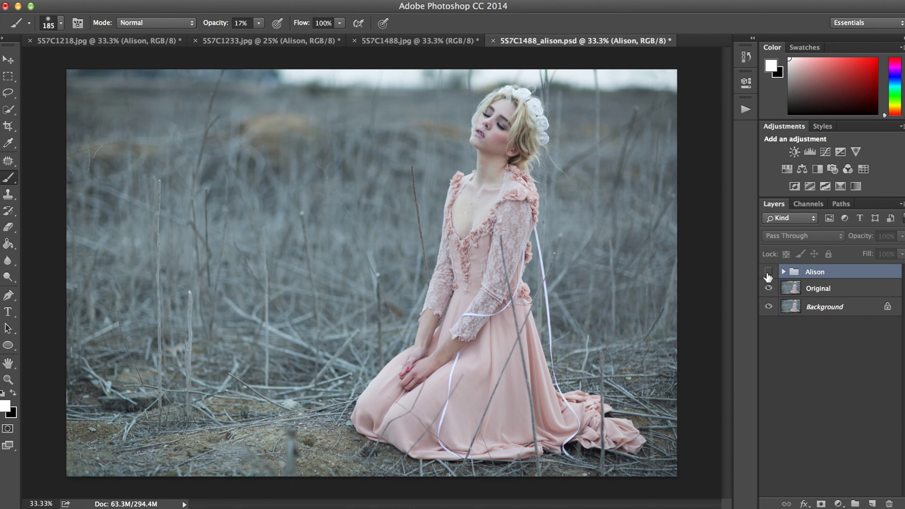
click(768, 274)
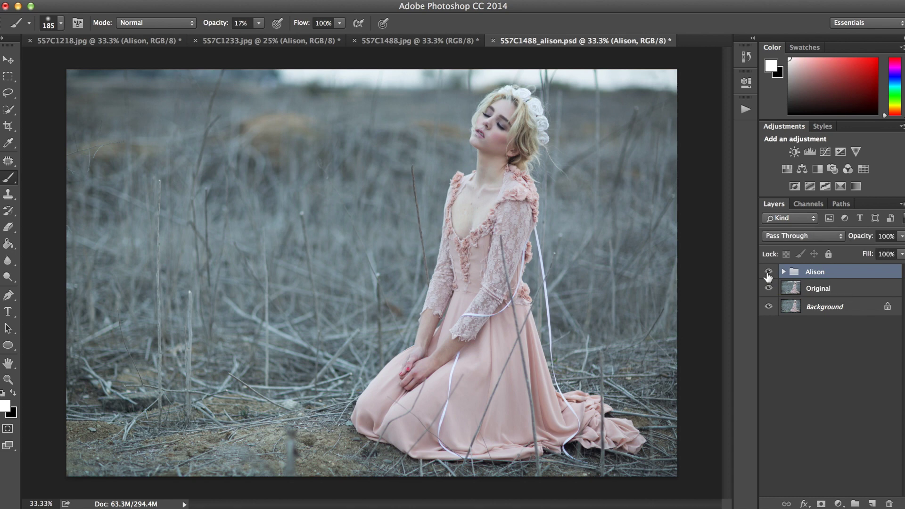